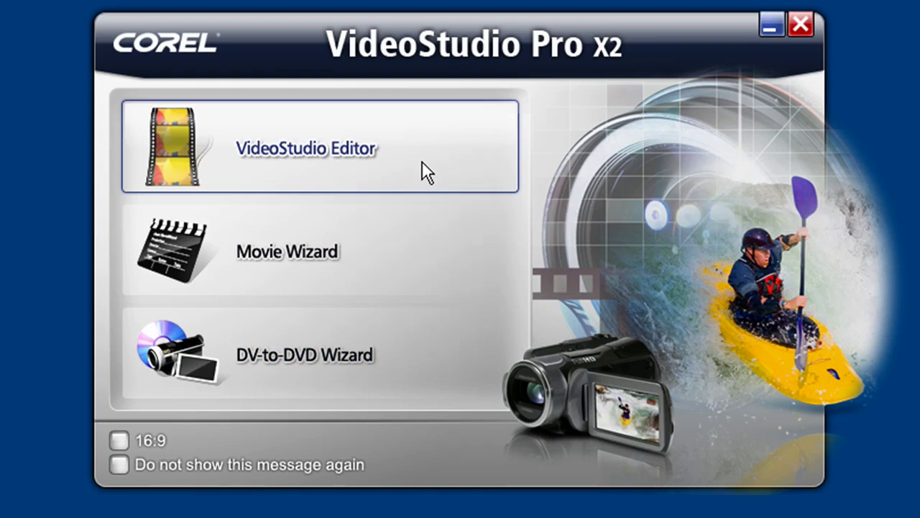
# Step: Leave the Movie Wizard for the full Editor with final_balloonmovie.VSP loaded on the timeline
pyautogui.click(288, 251)
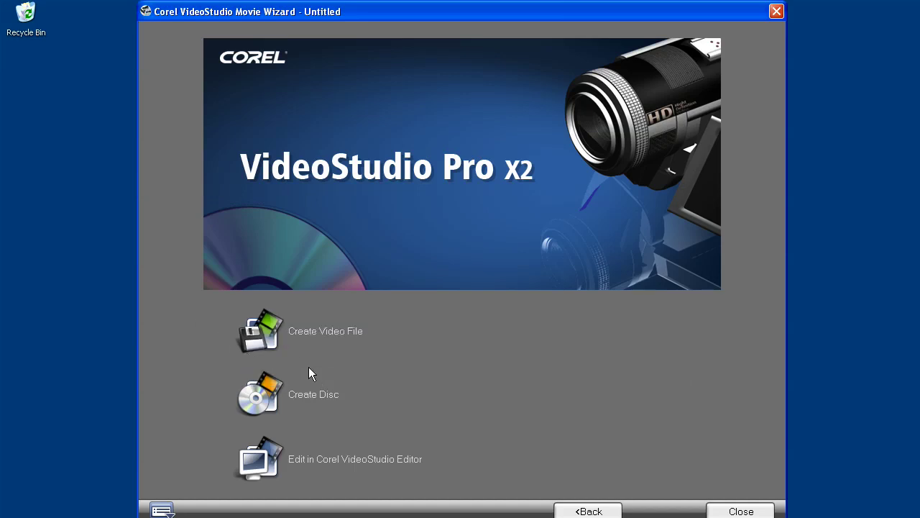
pyautogui.click(317, 394)
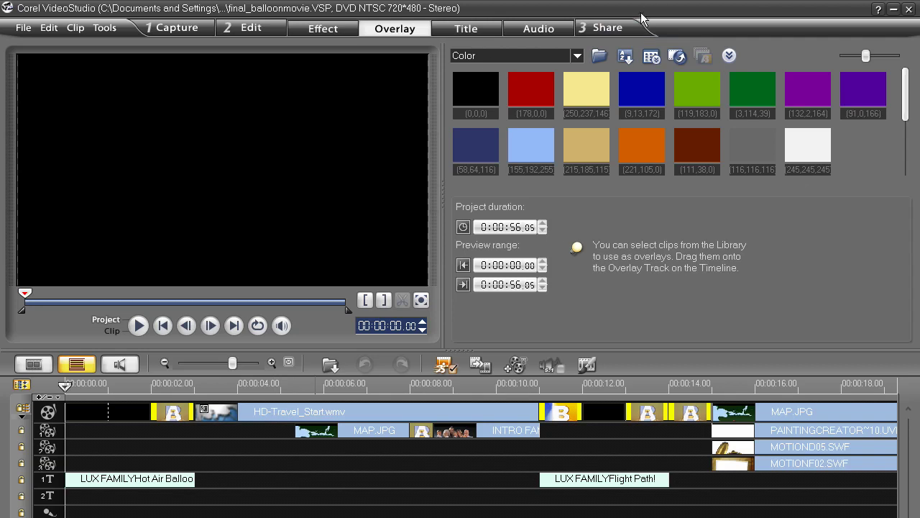
# Step: Start an AVCHD disc project for the balloon movie from the Share step's Create Disc options
pyautogui.click(615, 29)
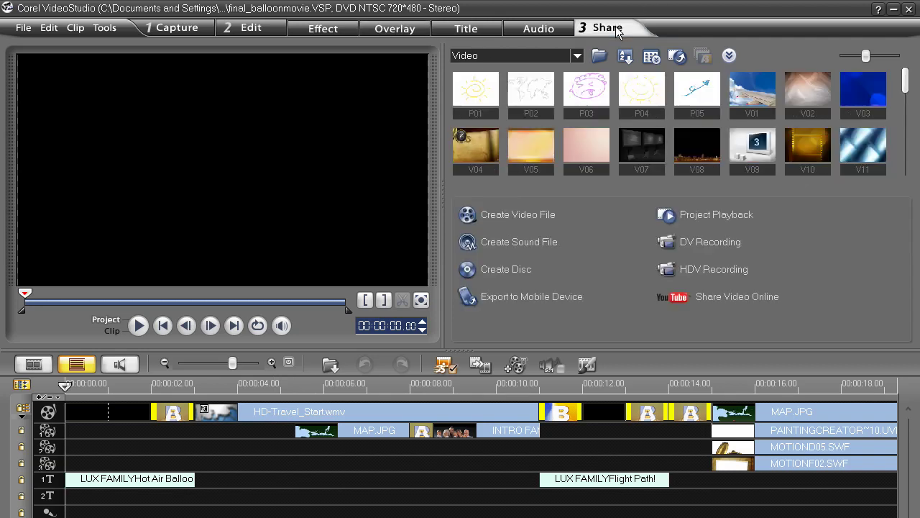
pyautogui.click(502, 275)
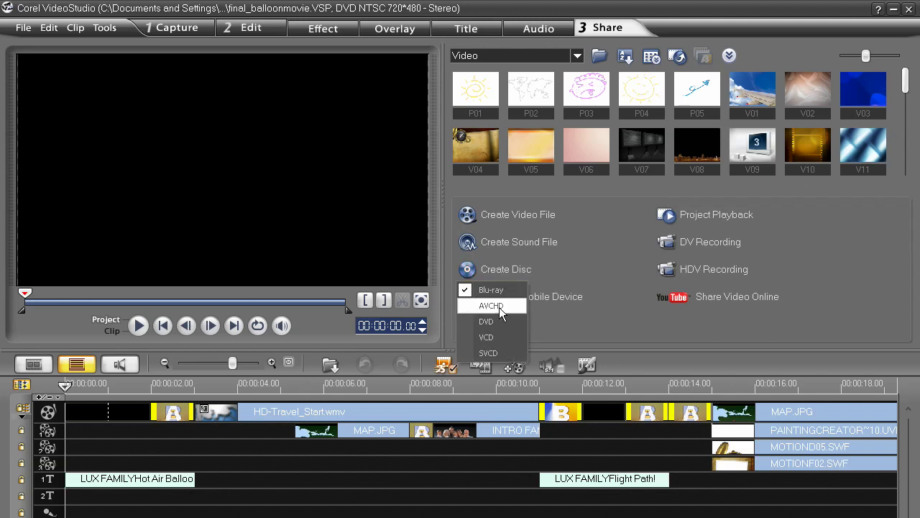
pyautogui.click(499, 307)
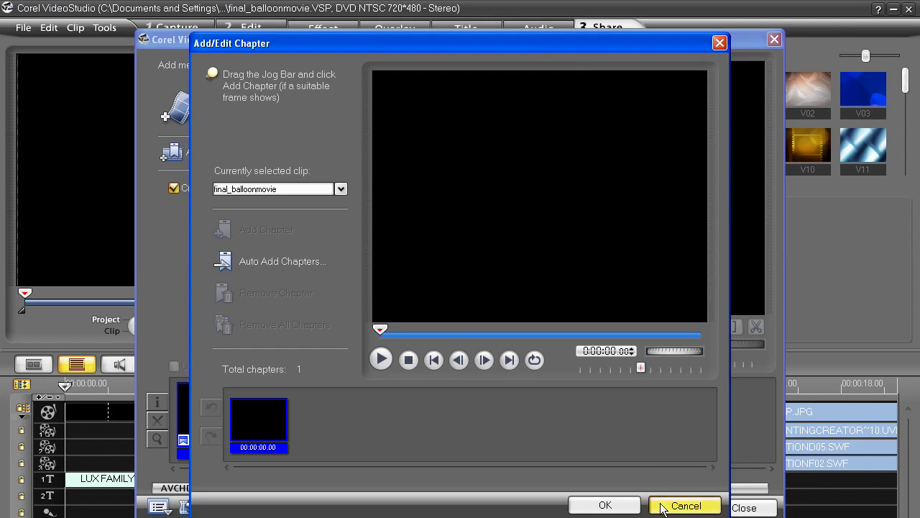
# Step: Open the chapter editor for final_balloonmovie, which lists one chapter at 00:00:00.00
pyautogui.click(659, 504)
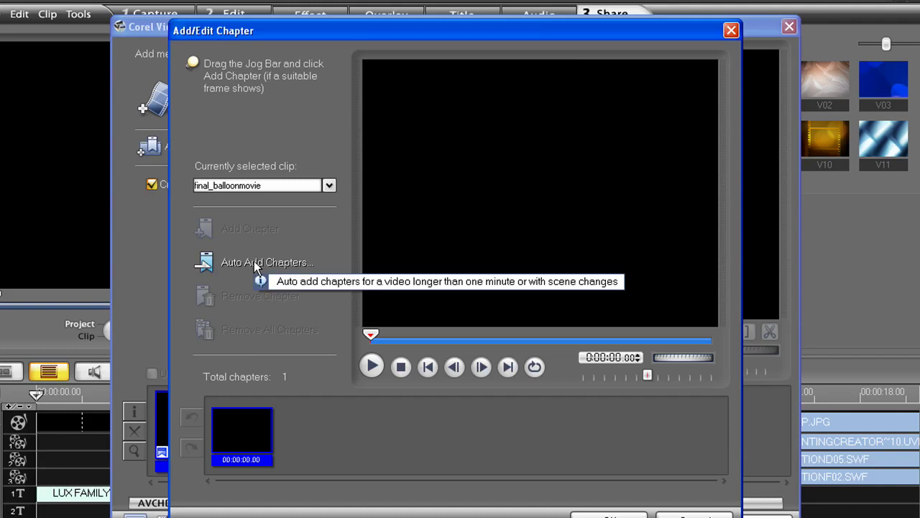
# Step: Auto-insert scene chapters, delete the 00:00:29.29 chapter, then re-add scenes for 10 chapters
pyautogui.click(253, 261)
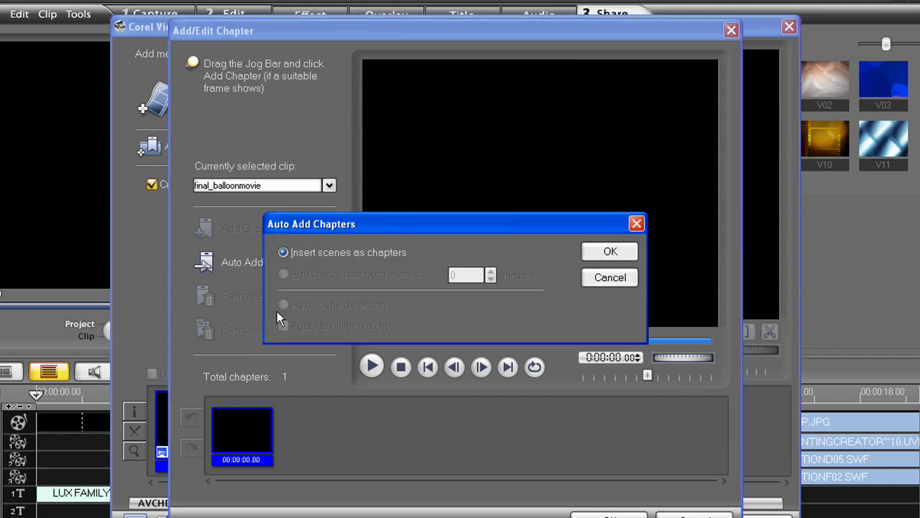
pyautogui.click(604, 254)
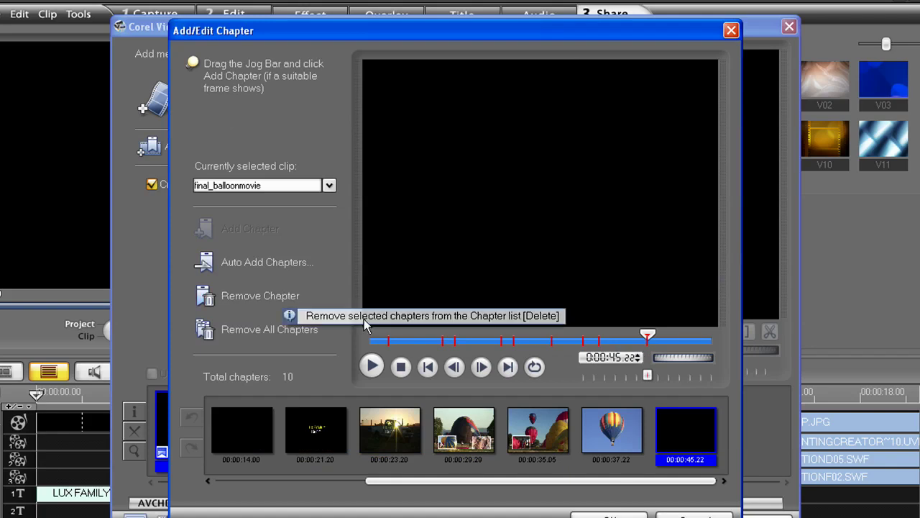
pyautogui.click(534, 341)
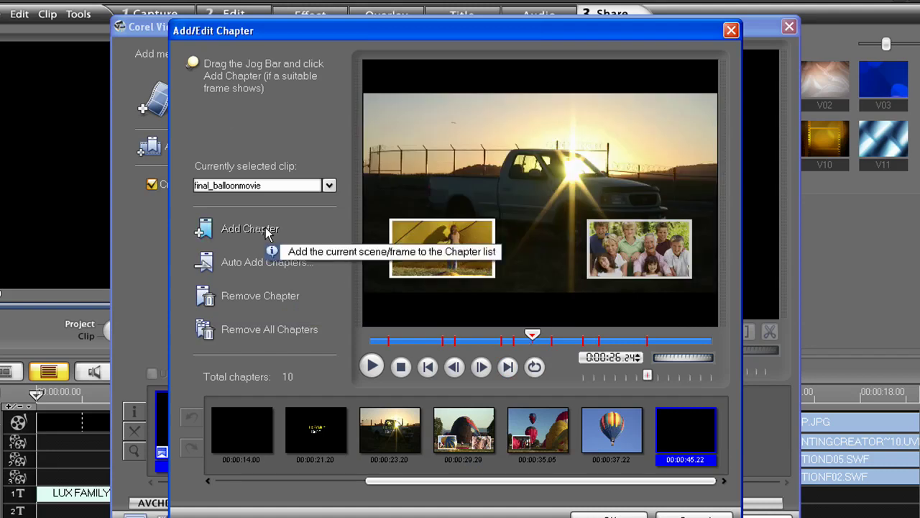
pyautogui.click(469, 424)
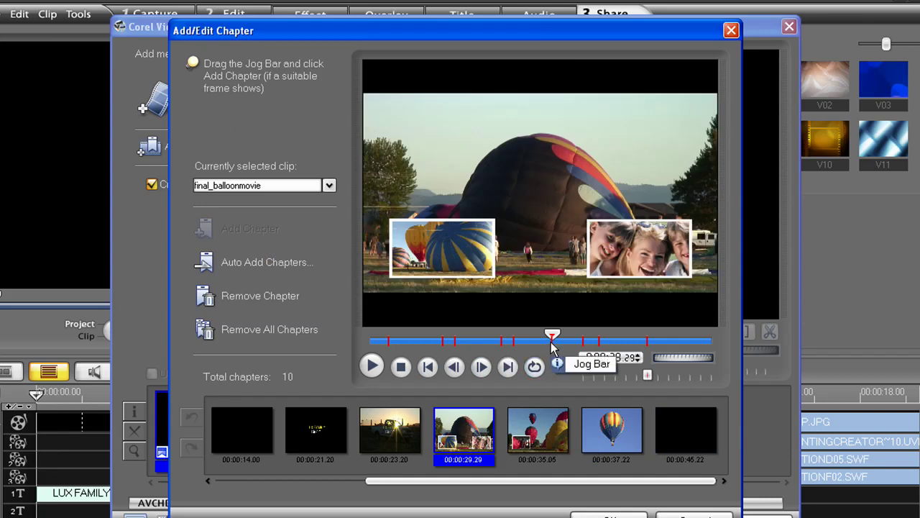
pyautogui.click(293, 301)
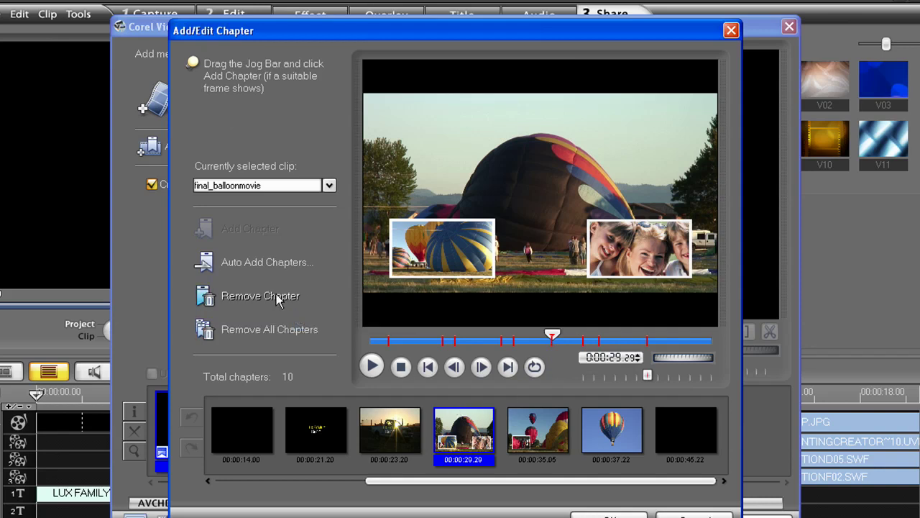
pyautogui.click(253, 263)
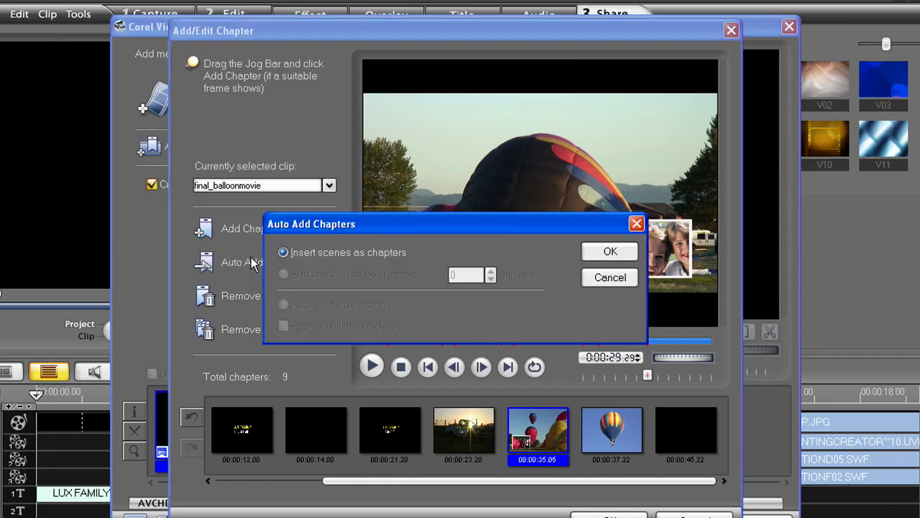
pyautogui.click(603, 251)
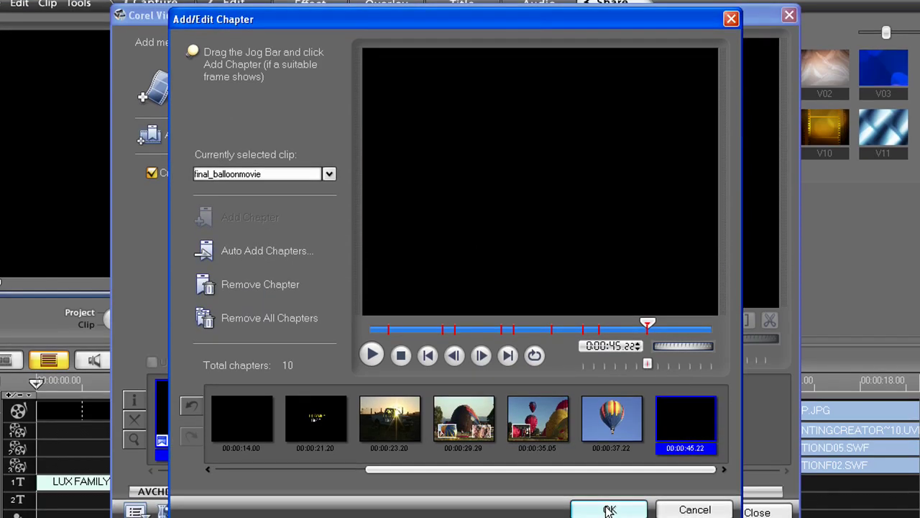
# Step: Accept the chapters and apply the HDBasic_02 template to the disc's main menu
pyautogui.click(609, 510)
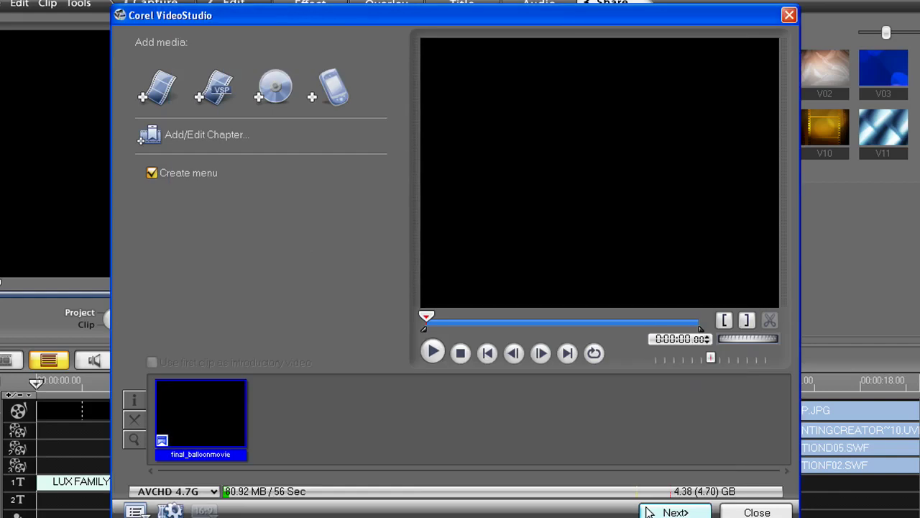
pyautogui.click(650, 512)
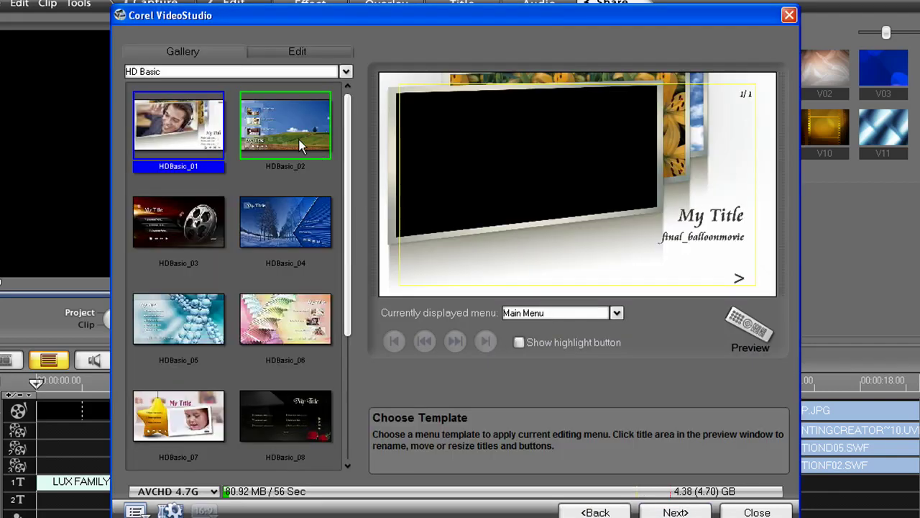
pyautogui.click(299, 143)
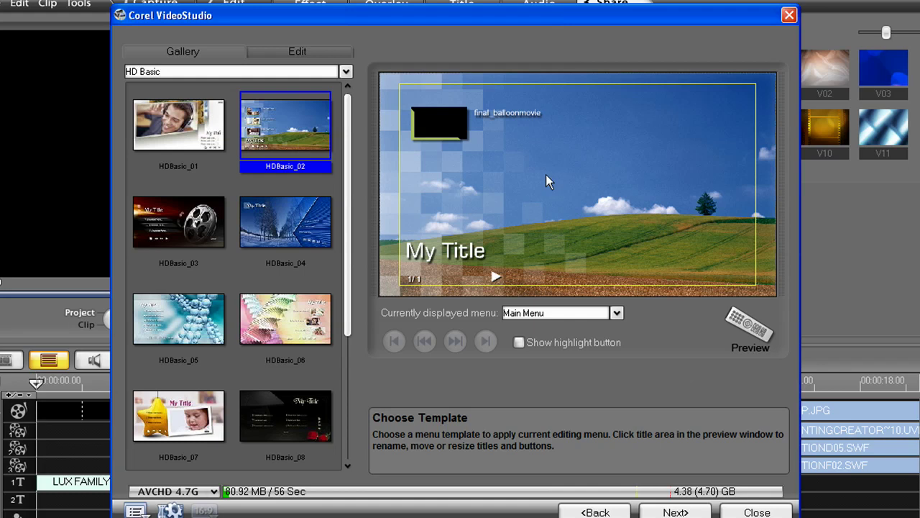
# Step: Apply HDBasic_02 to the final_balloonmovie chapter menu as well and open the menu edit settings
pyautogui.click(618, 314)
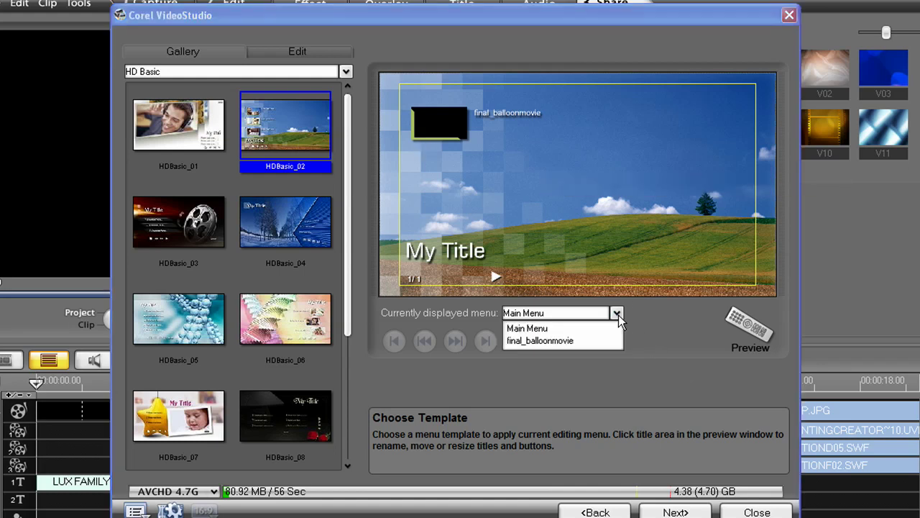
pyautogui.click(605, 342)
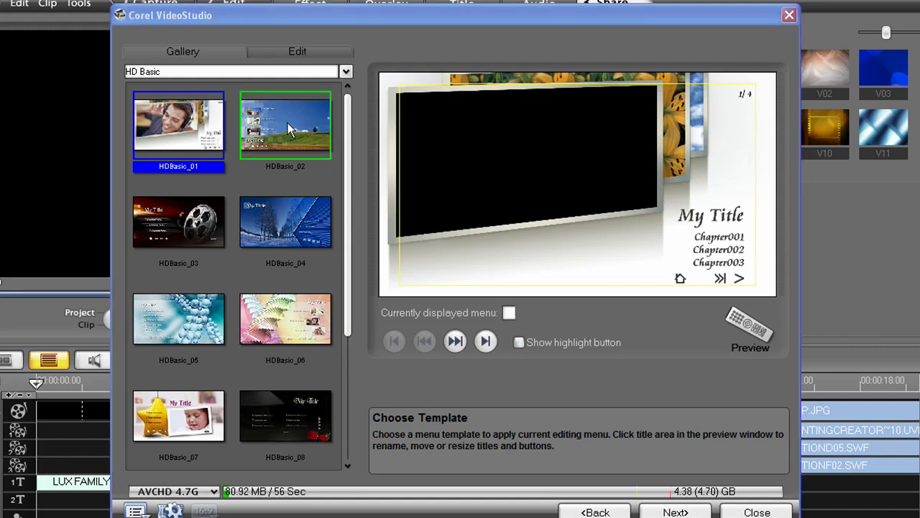
pyautogui.click(287, 123)
pyautogui.click(316, 51)
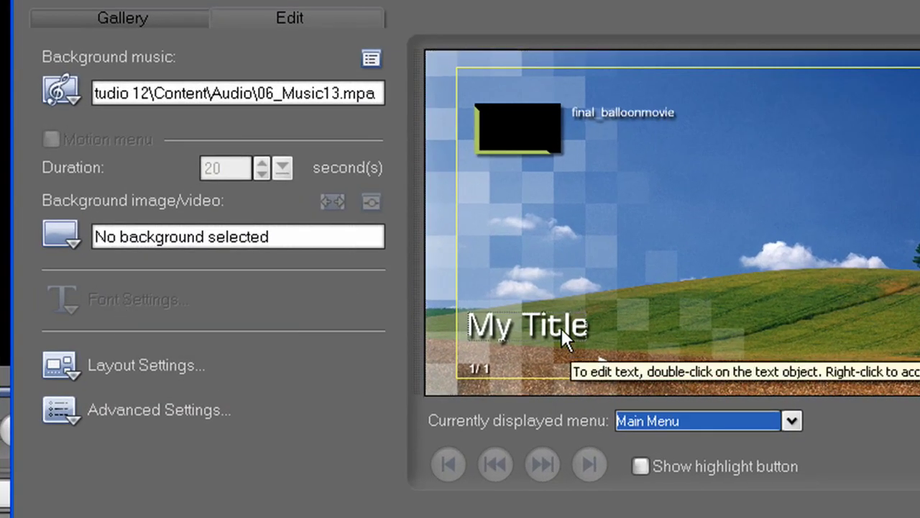
# Step: Retitle the main menu 'Our Balloon Vacation' in the Staccato222 BT font
pyautogui.doubleClick(561, 327)
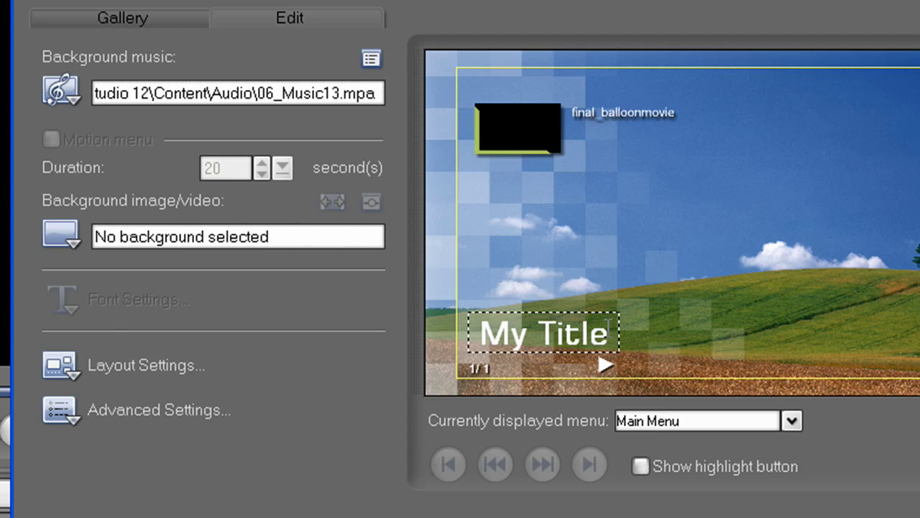
pyautogui.moveTo(611, 333); pyautogui.dragTo(474, 333)
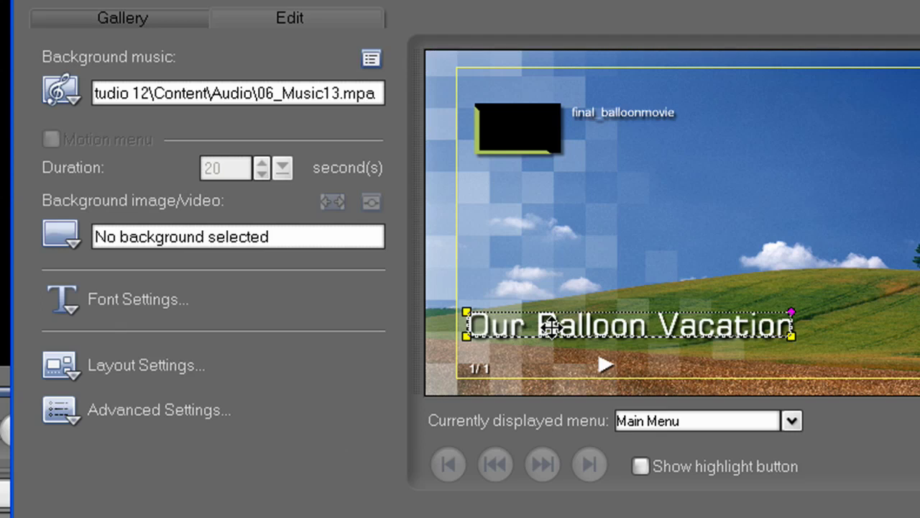
pyautogui.click(133, 300)
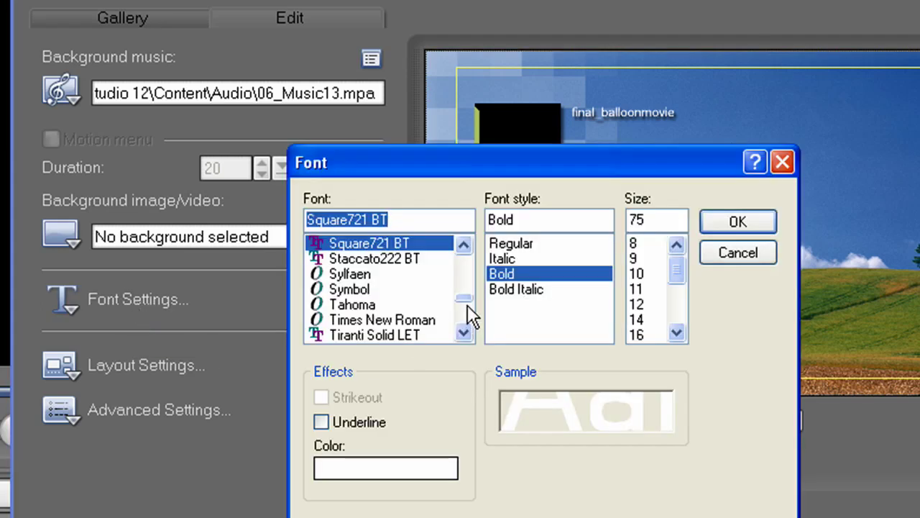
pyautogui.click(416, 264)
pyautogui.click(737, 222)
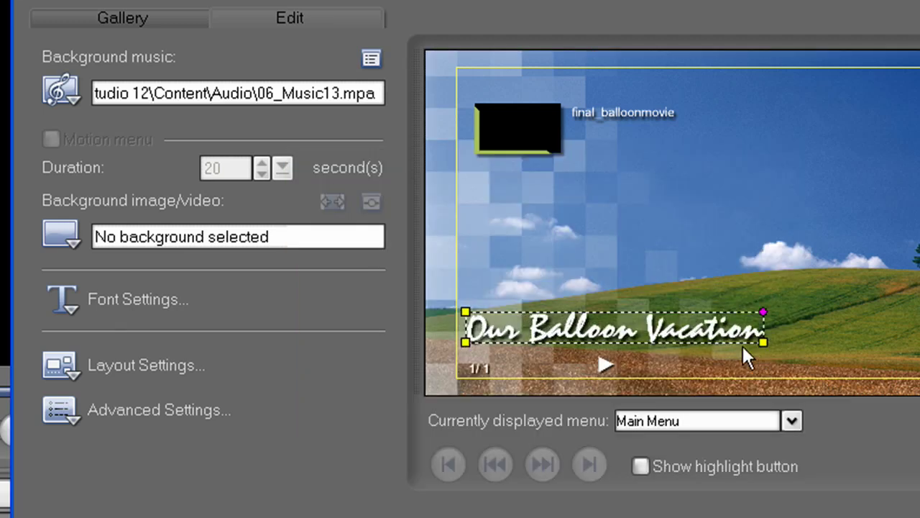
# Step: Relabel the movie button 'Play Movie' and start its thumbnail at 0:00:02.29
pyautogui.doubleClick(656, 117)
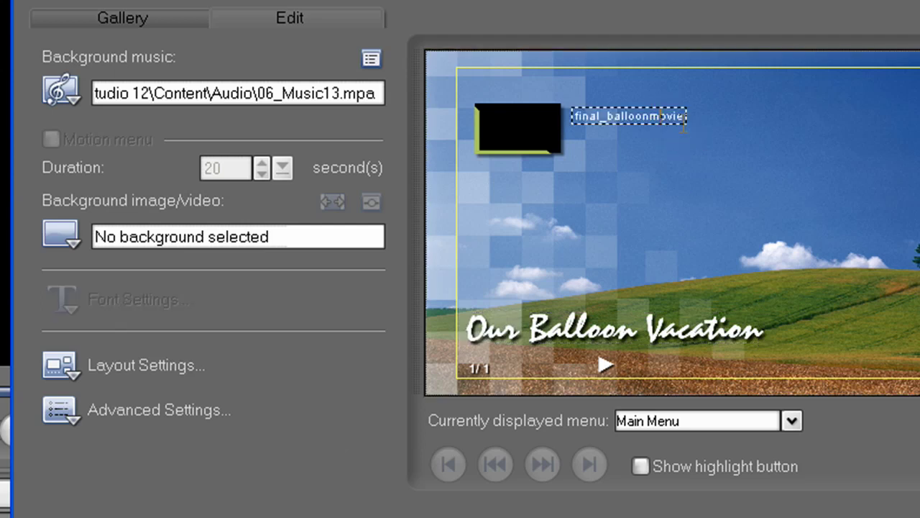
pyautogui.click(533, 128)
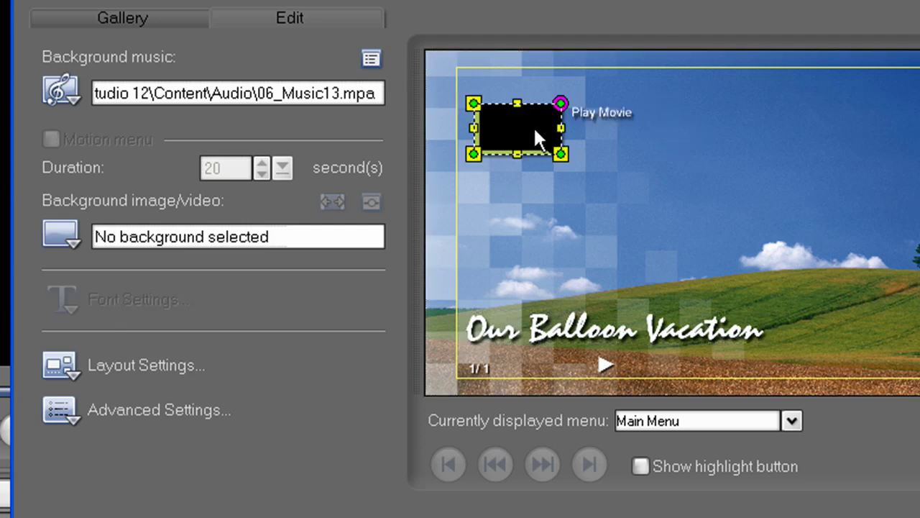
pyautogui.doubleClick(534, 128)
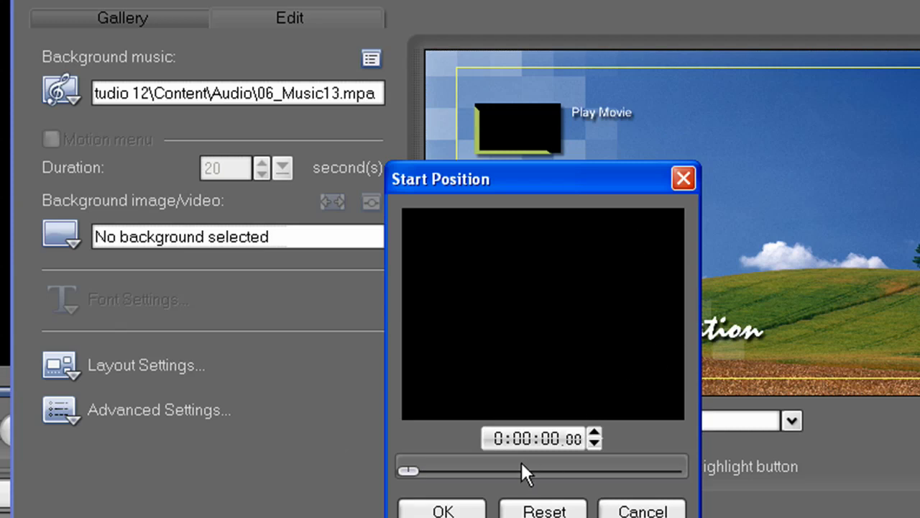
pyautogui.moveTo(411, 472); pyautogui.dragTo(426, 467)
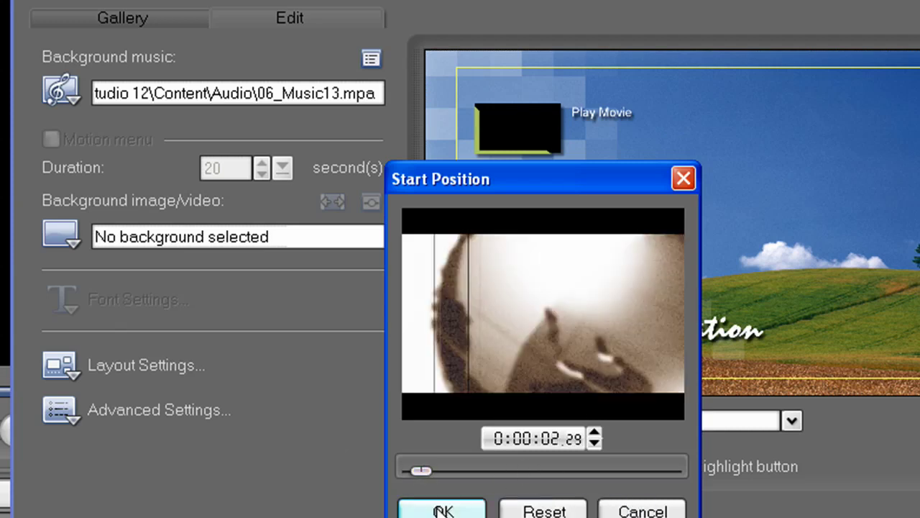
pyautogui.click(443, 510)
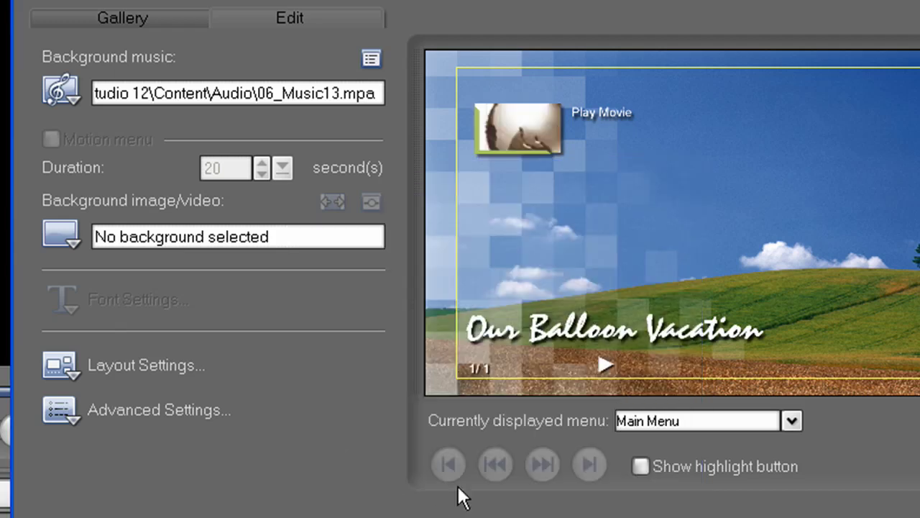
# Step: Show the final_balloonmovie chapter menu, reset its home button, and enlarge it
pyautogui.click(791, 421)
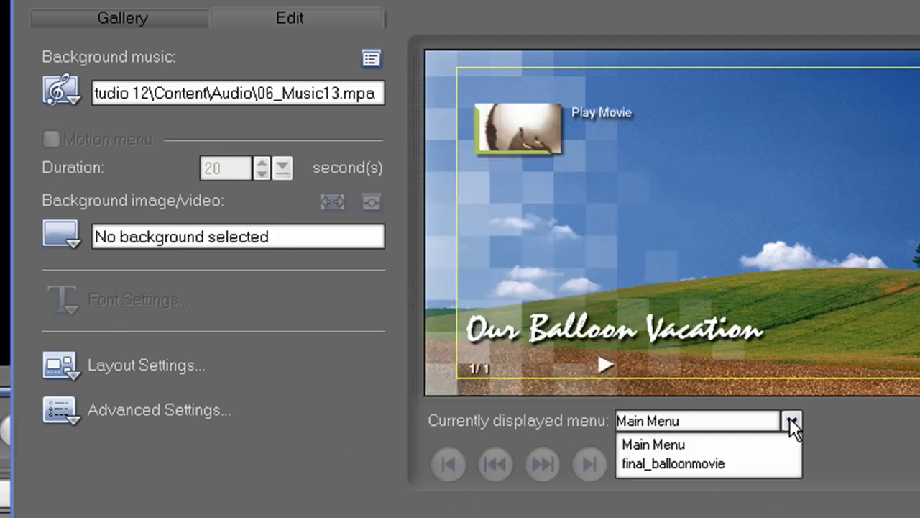
pyautogui.click(791, 464)
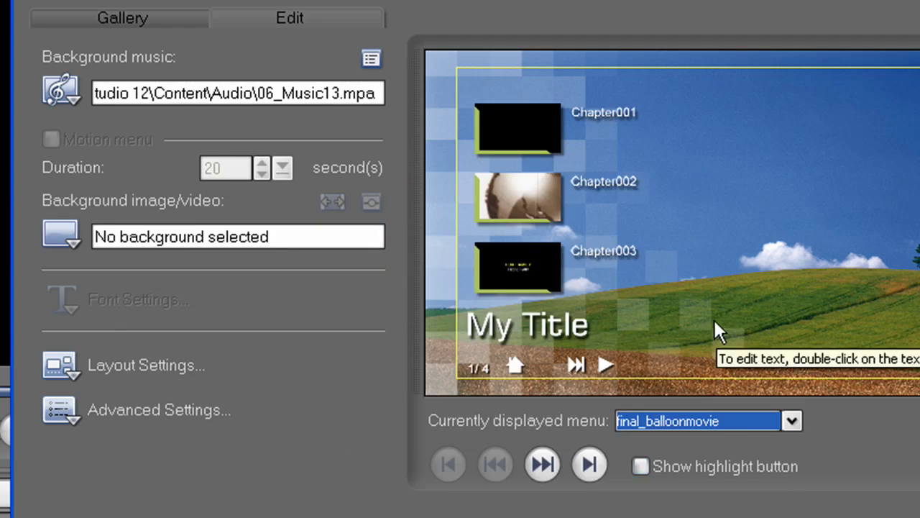
pyautogui.click(513, 366)
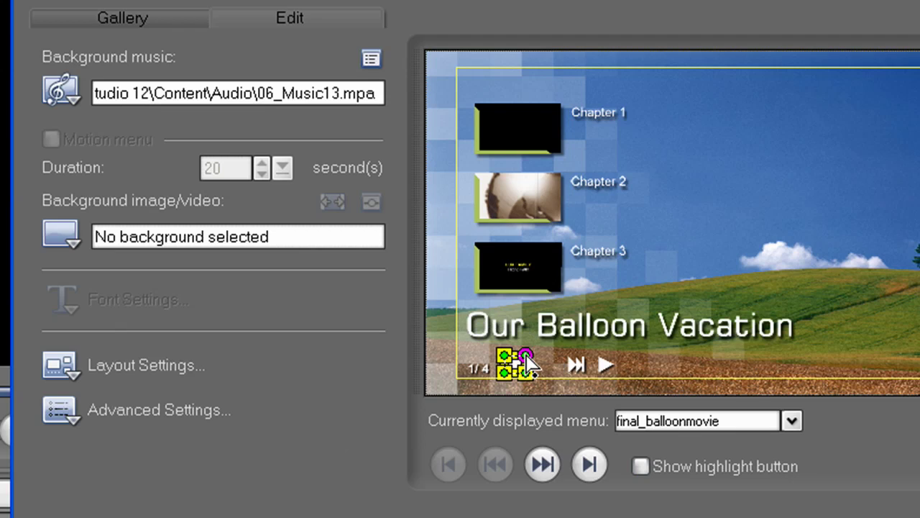
pyautogui.moveTo(525, 364); pyautogui.dragTo(554, 350)
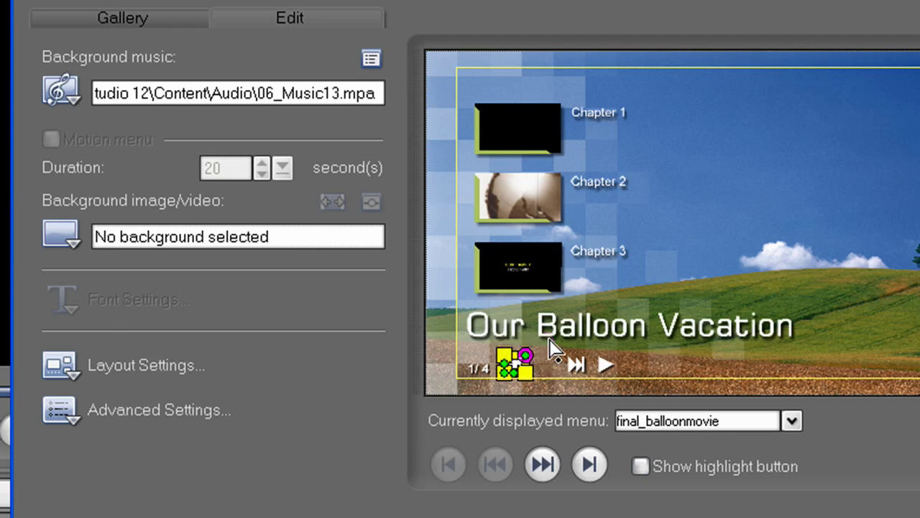
pyautogui.rightClick(519, 359)
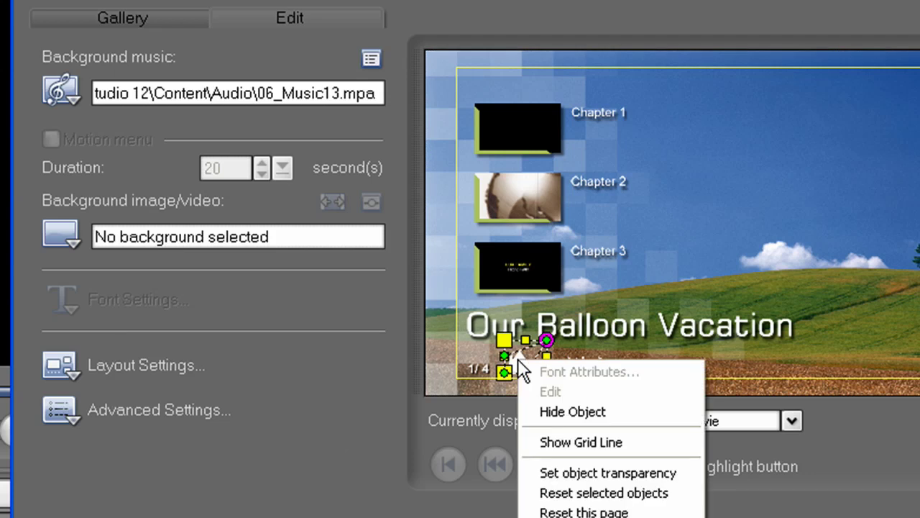
pyautogui.click(560, 493)
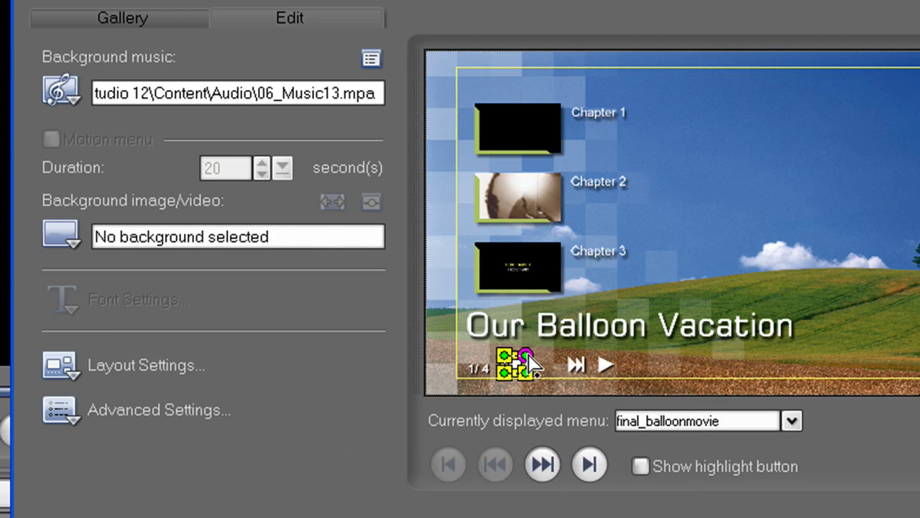
pyautogui.moveTo(495, 346); pyautogui.dragTo(520, 355)
# Step: Position the home button beside the 1/4 page counter and go to the disc Preview step
pyautogui.click(503, 388)
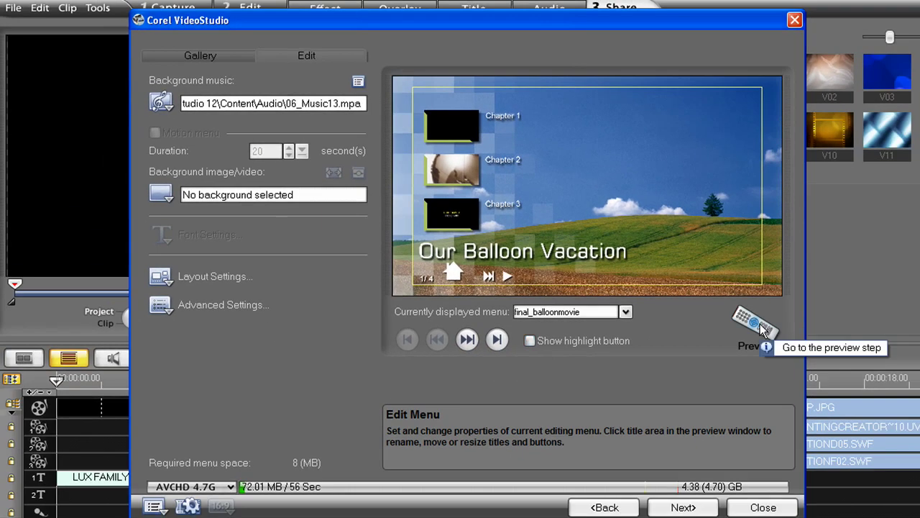
pyautogui.click(763, 325)
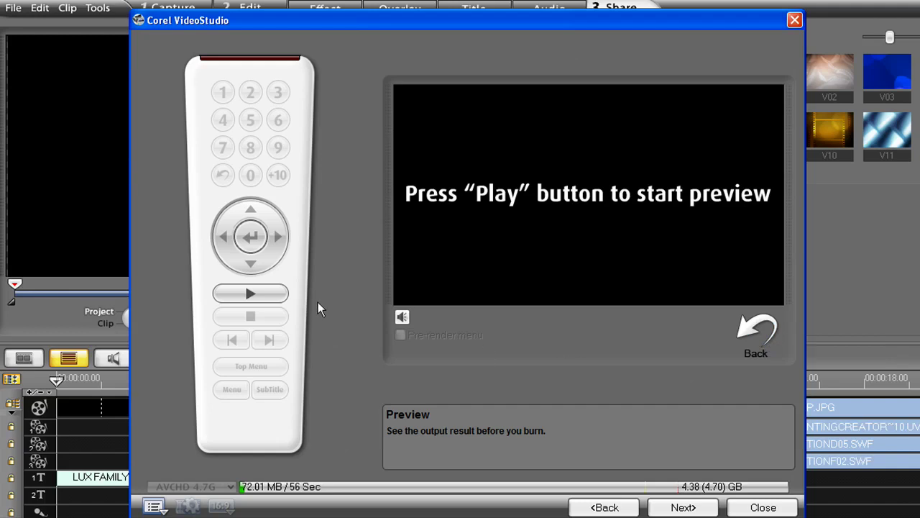
# Step: In the burn settings, label the disc 'Balloon Trip' and set copies to 3
pyautogui.click(680, 507)
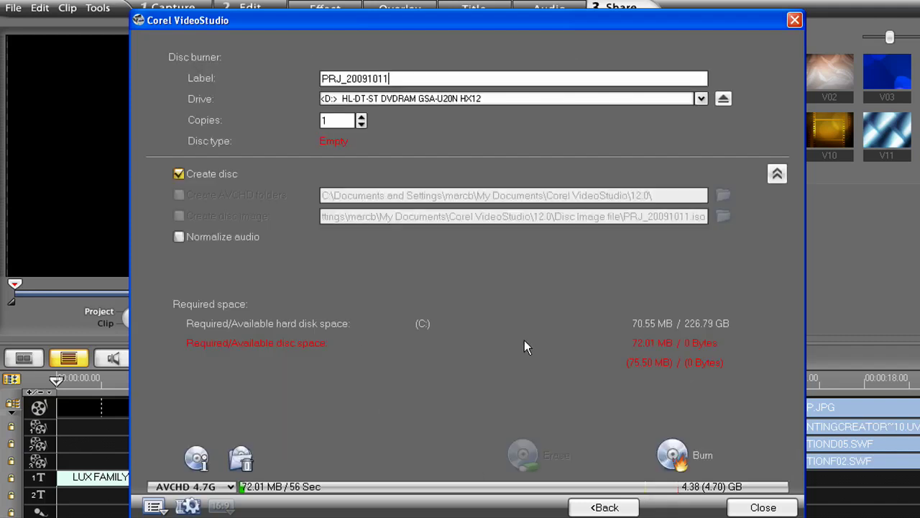
pyautogui.moveTo(403, 77); pyautogui.dragTo(307, 74)
pyautogui.write('Balloon Trip')
pyautogui.click(362, 117)
pyautogui.click(362, 118)
pyautogui.click(361, 117)
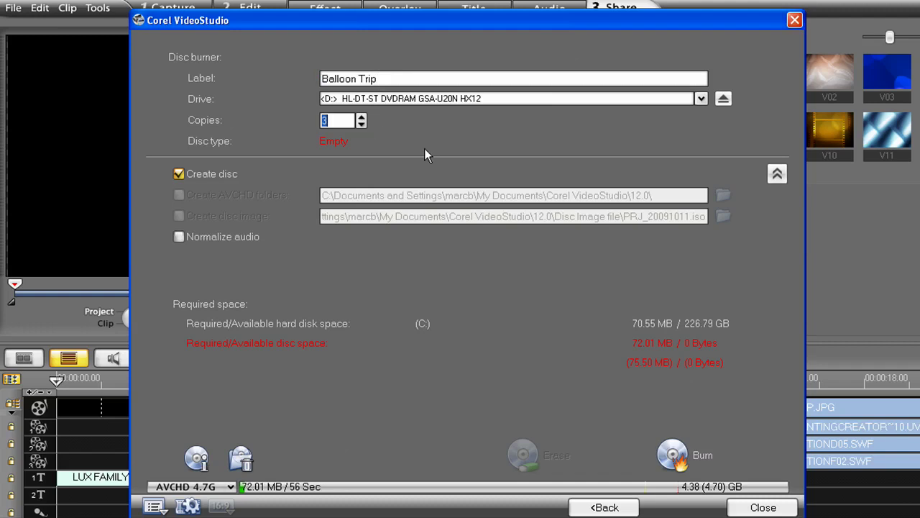